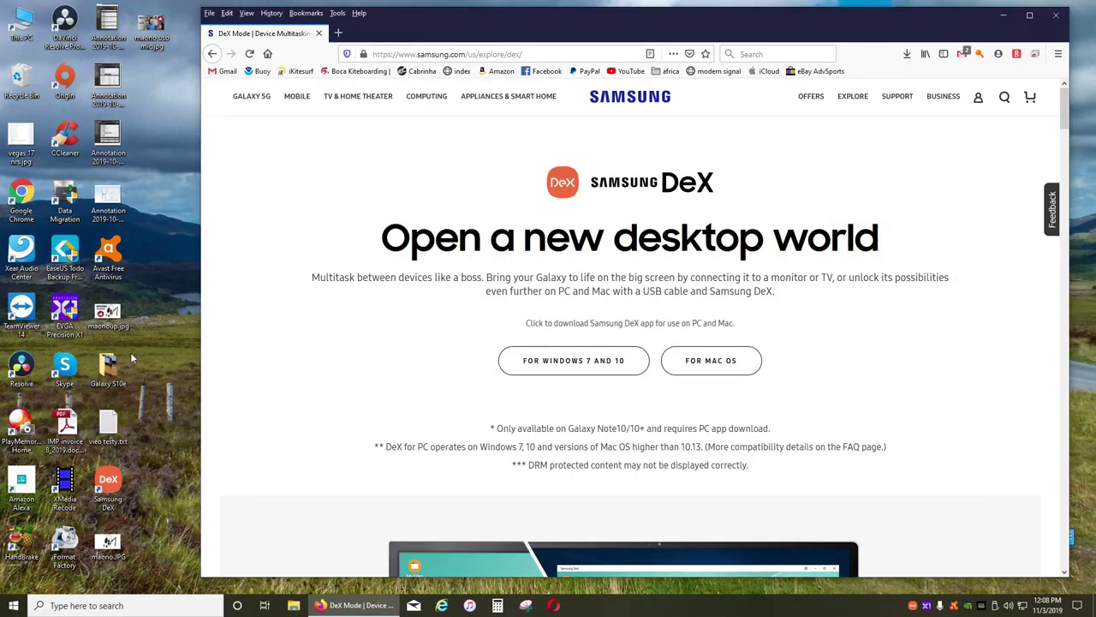
# Step: Launch Samsung DeX from the Windows desktop and maximize its window to fill the screen
pyautogui.doubleClick(106, 489)
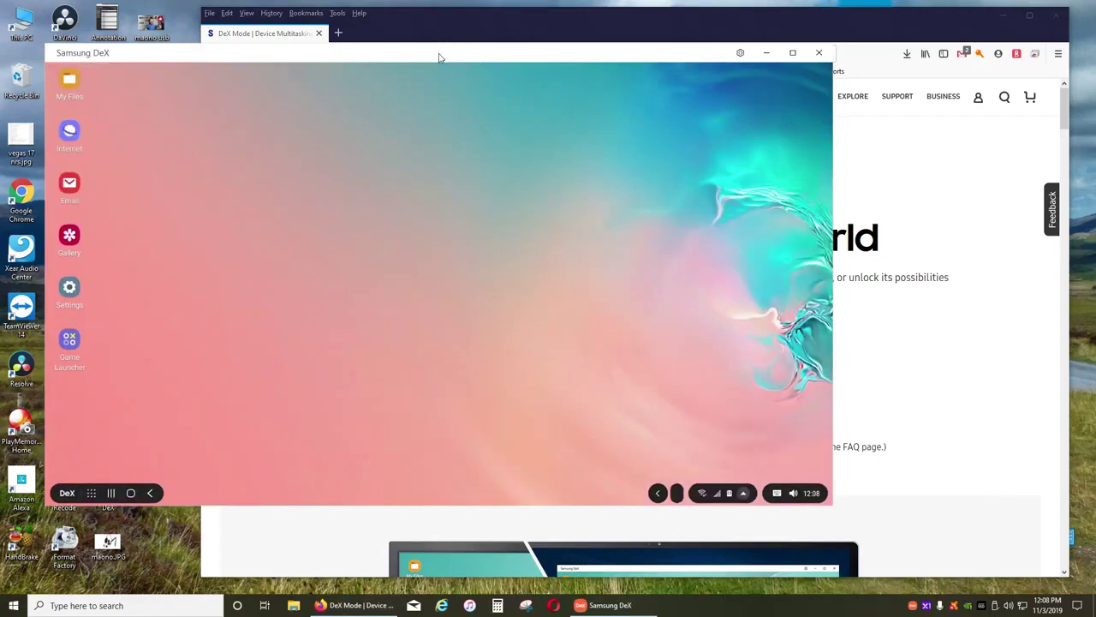
pyautogui.moveTo(438, 58); pyautogui.dragTo(557, 65)
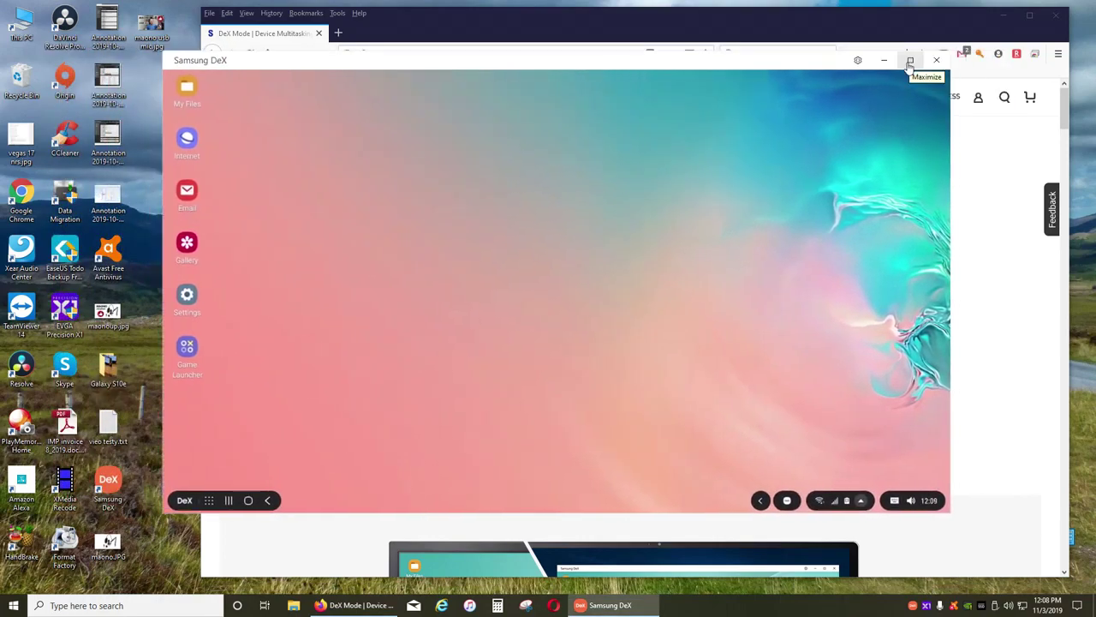
pyautogui.click(910, 65)
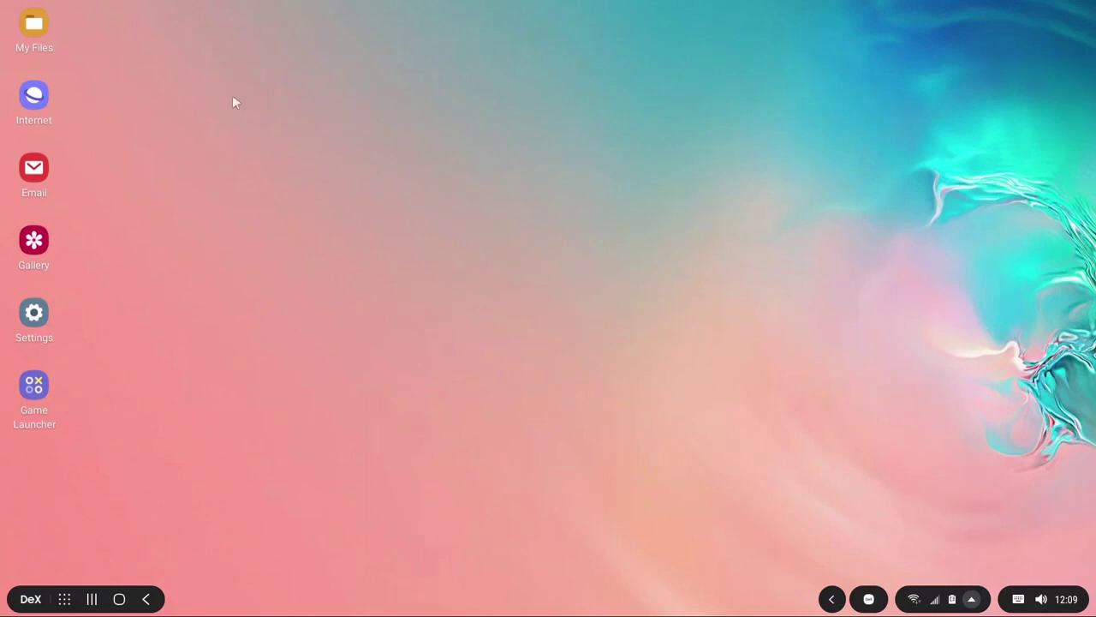
# Step: Open the My Files app and the Internet browser on the DeX desktop
pyautogui.doubleClick(36, 42)
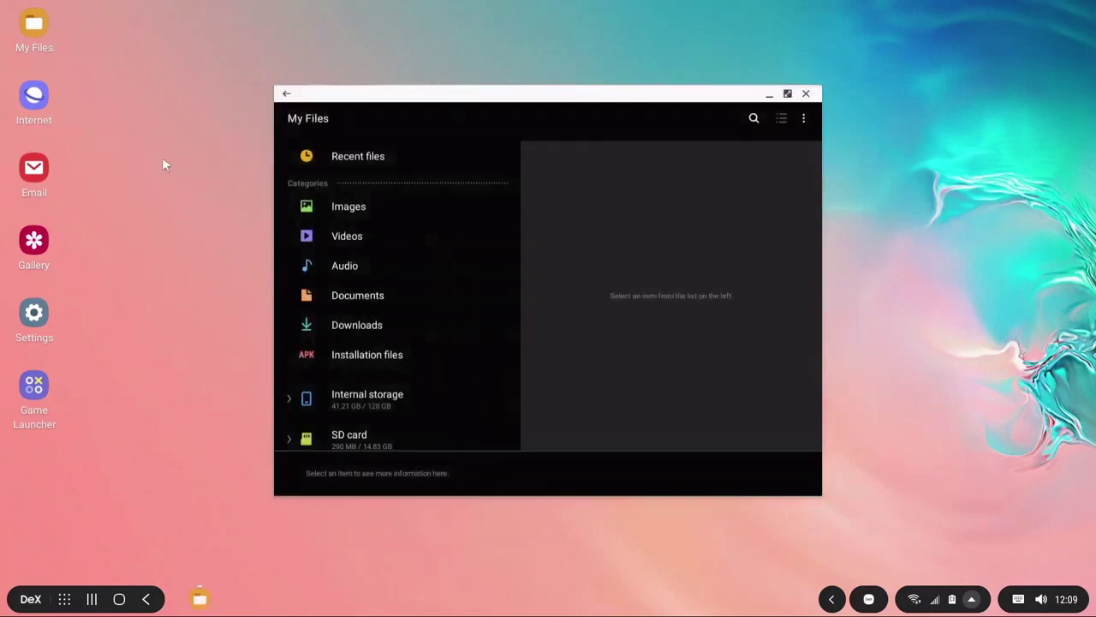
pyautogui.click(32, 97)
pyautogui.doubleClick(32, 98)
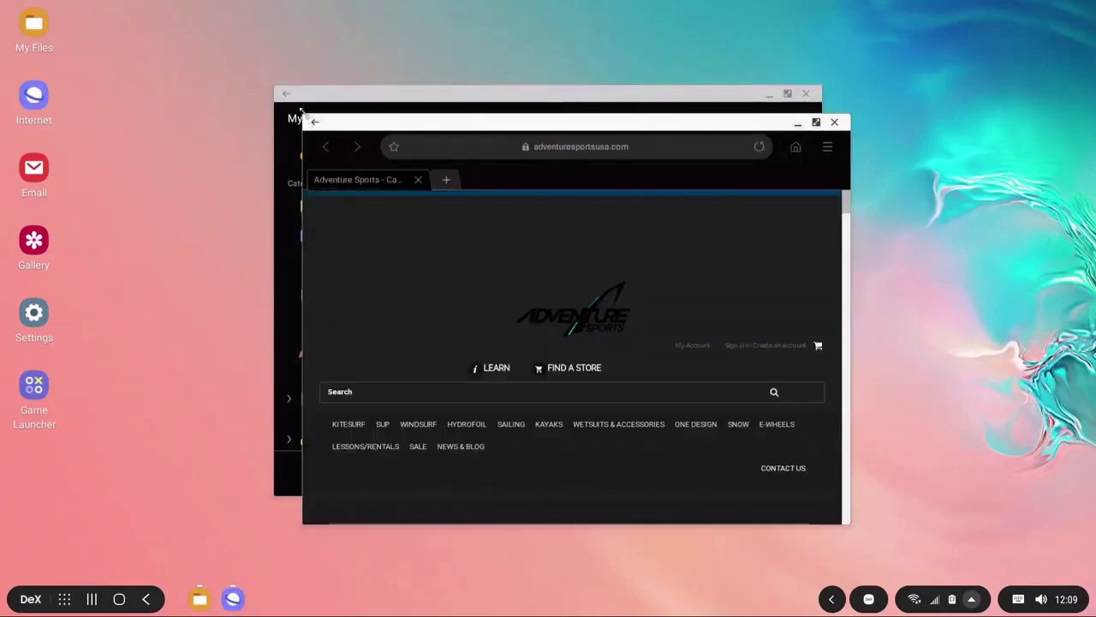
# Step: Enlarge the browser window and move it up to a new position on the DeX desktop
pyautogui.moveTo(286, 103); pyautogui.dragTo(186, 41)
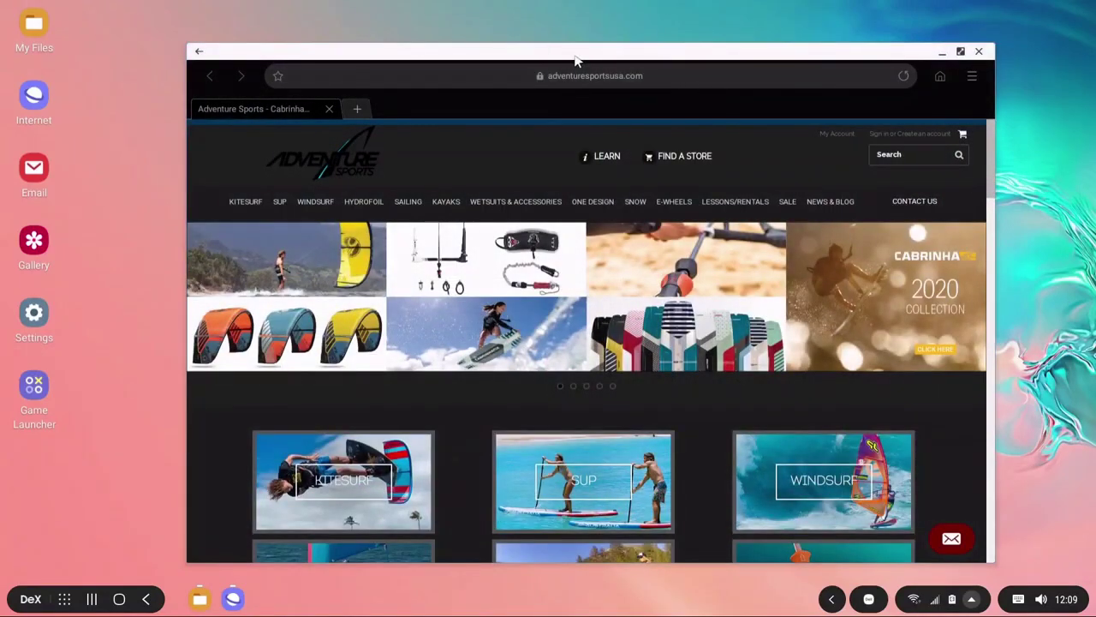
pyautogui.moveTo(575, 60); pyautogui.dragTo(518, 27)
pyautogui.moveTo(688, 173)
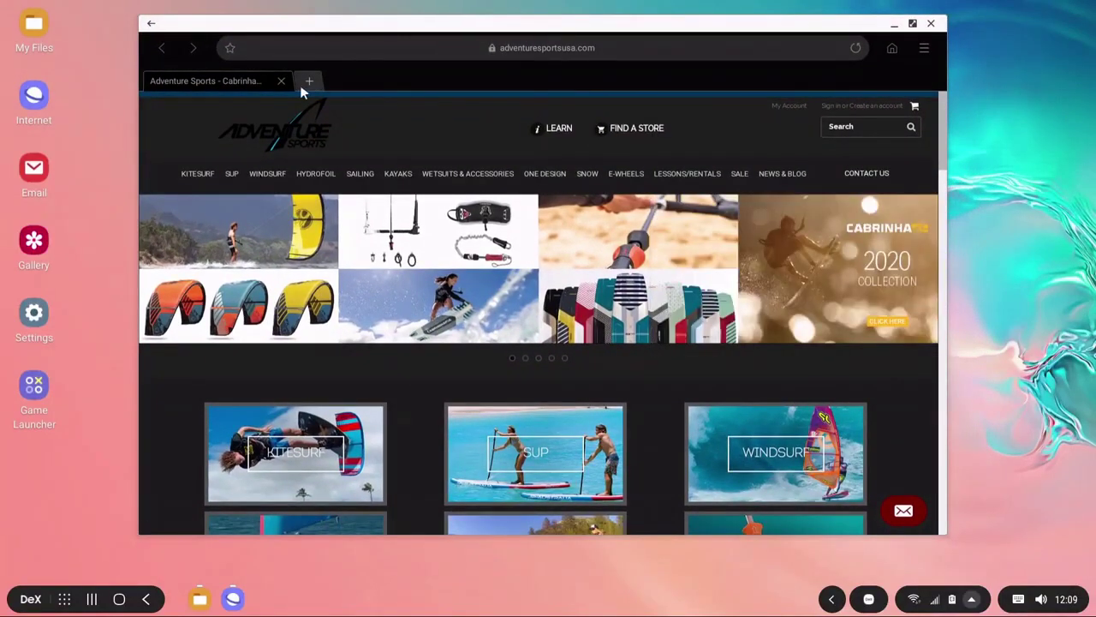
# Step: Load google.com in the browser, and close the browser and My Files windows
pyautogui.click(349, 45)
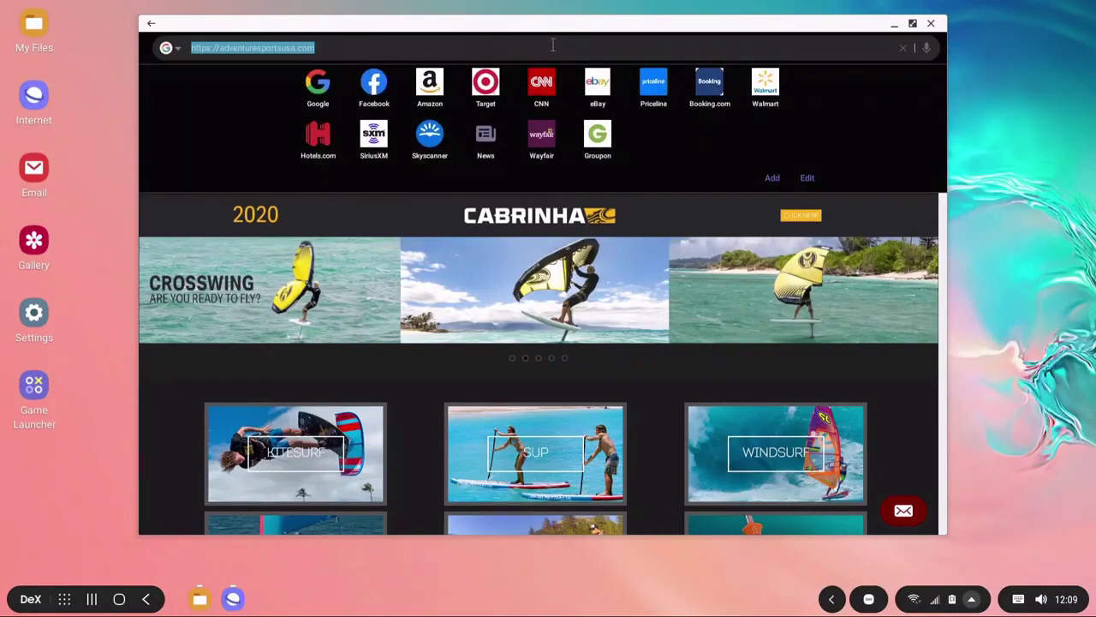
pyautogui.write('google.com')
pyautogui.press('Return')
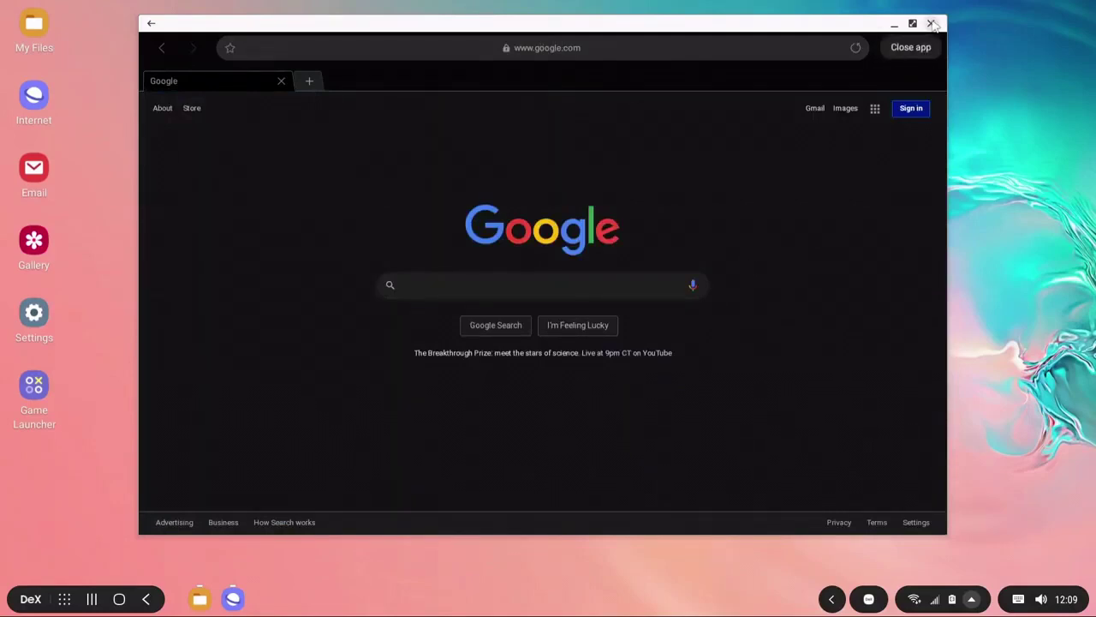
pyautogui.click(932, 23)
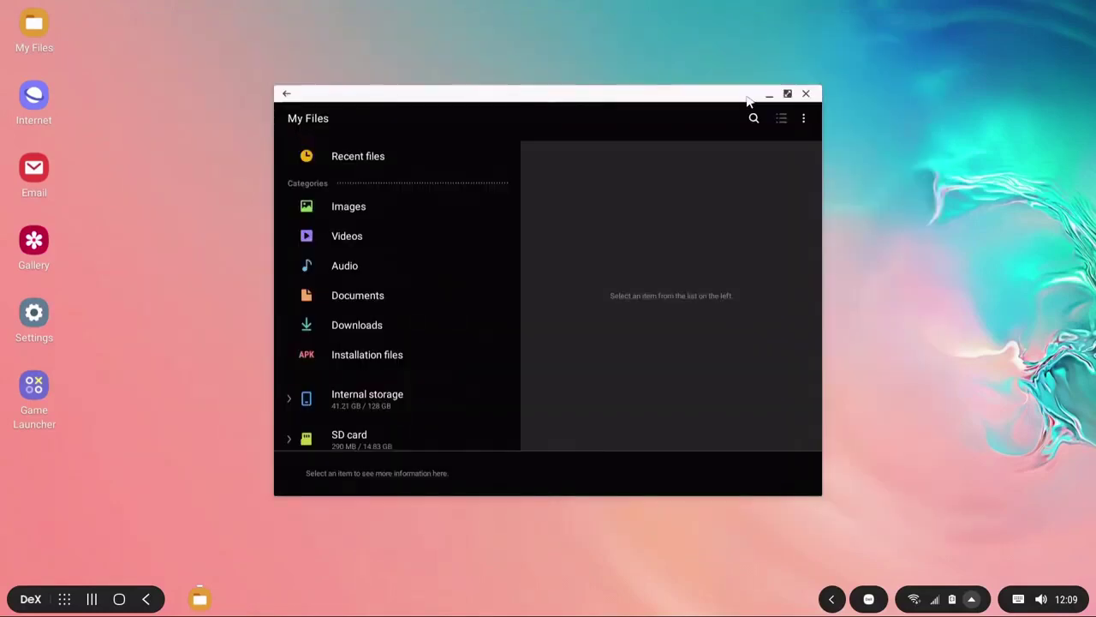
pyautogui.click(806, 94)
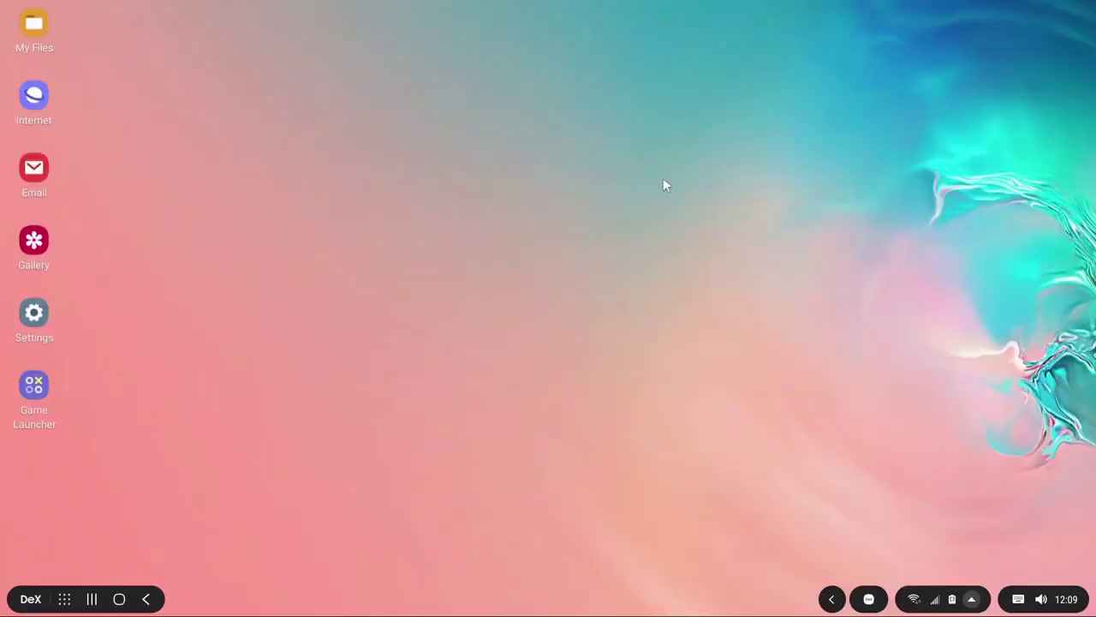
# Step: Show the list of installed apps and look through its second page
pyautogui.click(66, 600)
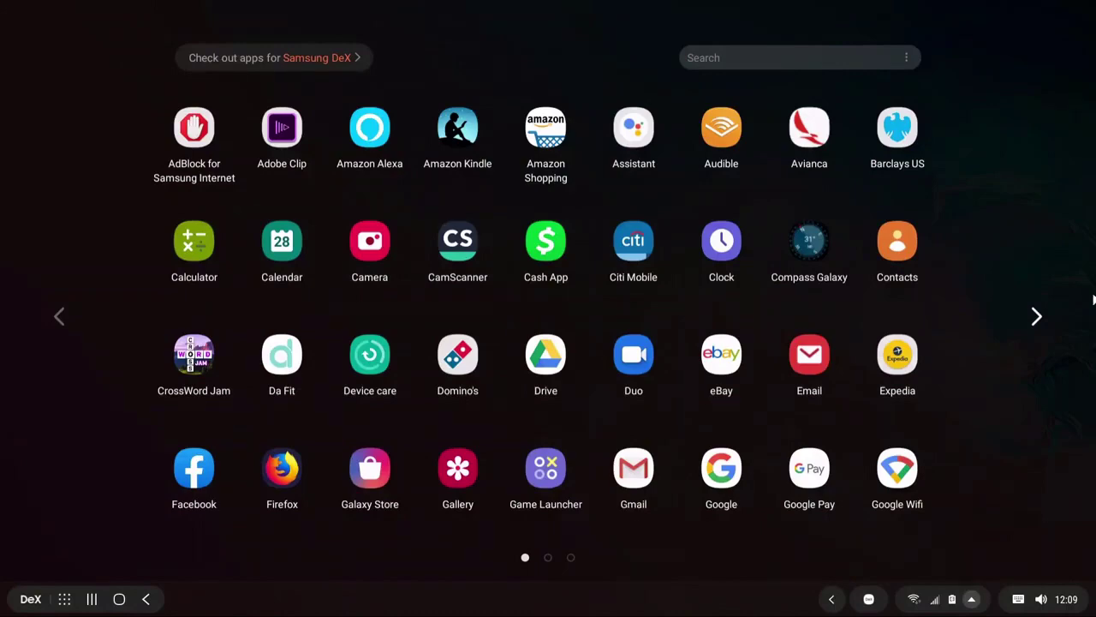
pyautogui.click(1035, 319)
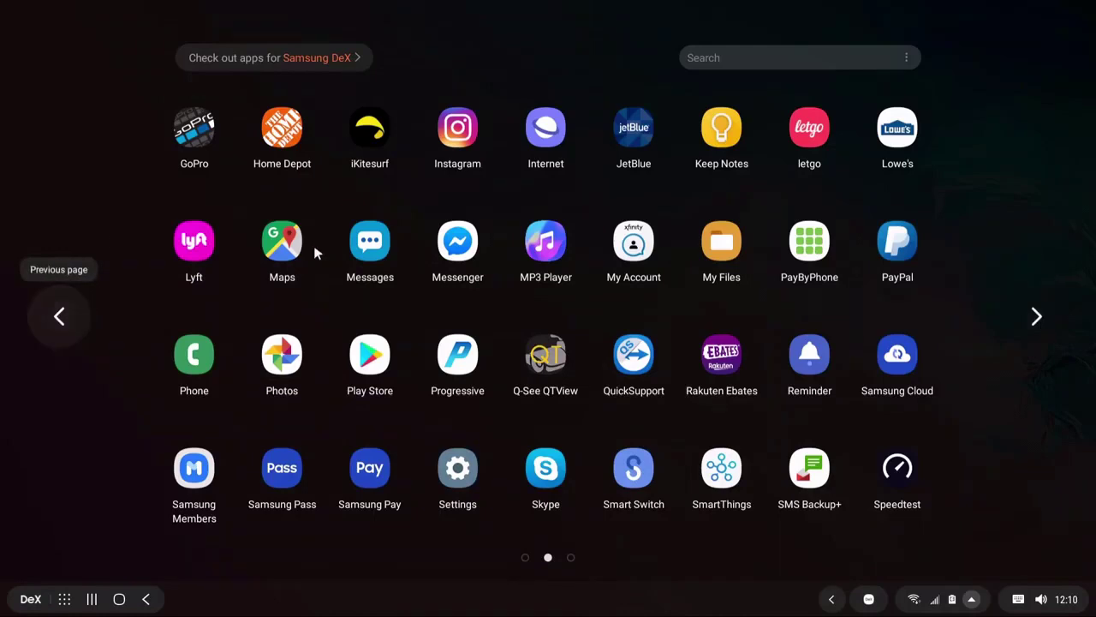
# Step: Show the recent apps and close Samsung Internet, Gallery, Story Video Editor, Video Player and My Files
pyautogui.click(92, 600)
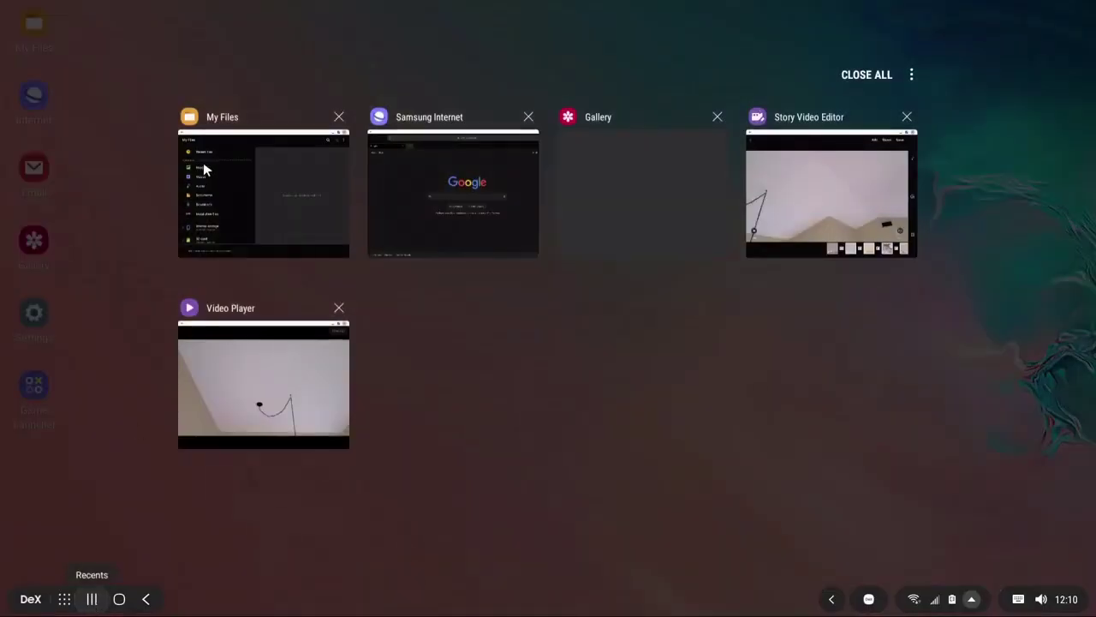
pyautogui.click(526, 117)
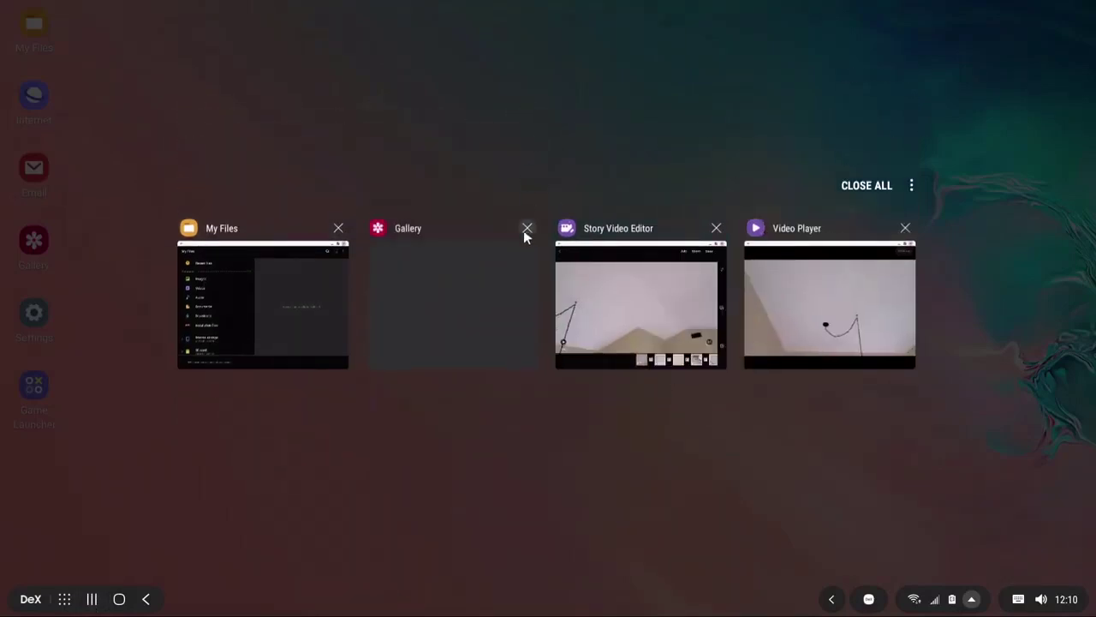
pyautogui.click(527, 229)
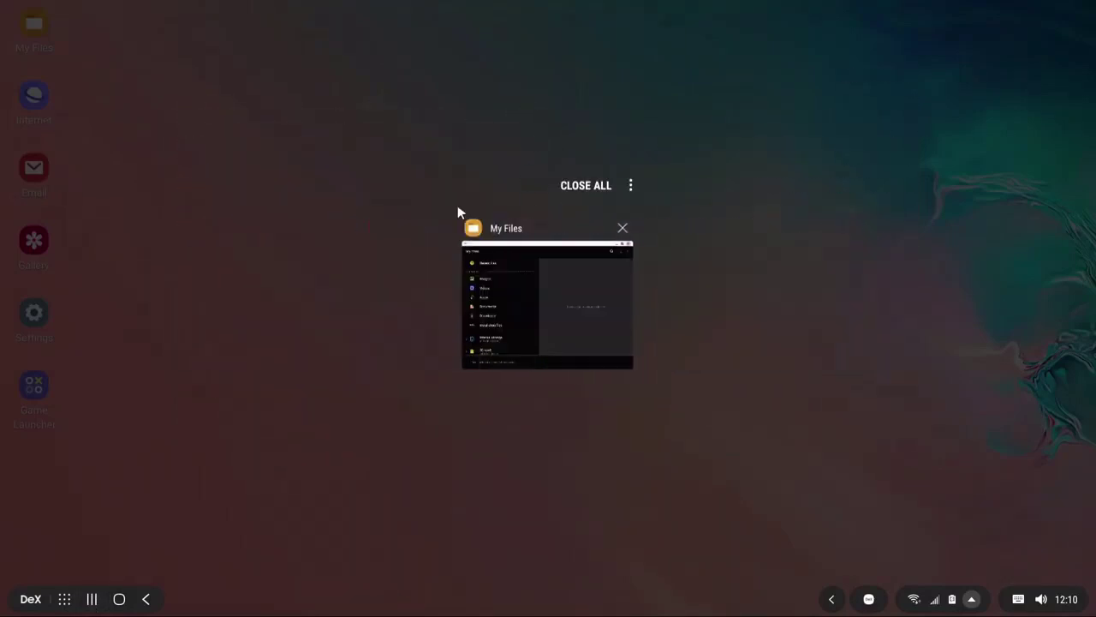
pyautogui.click(623, 230)
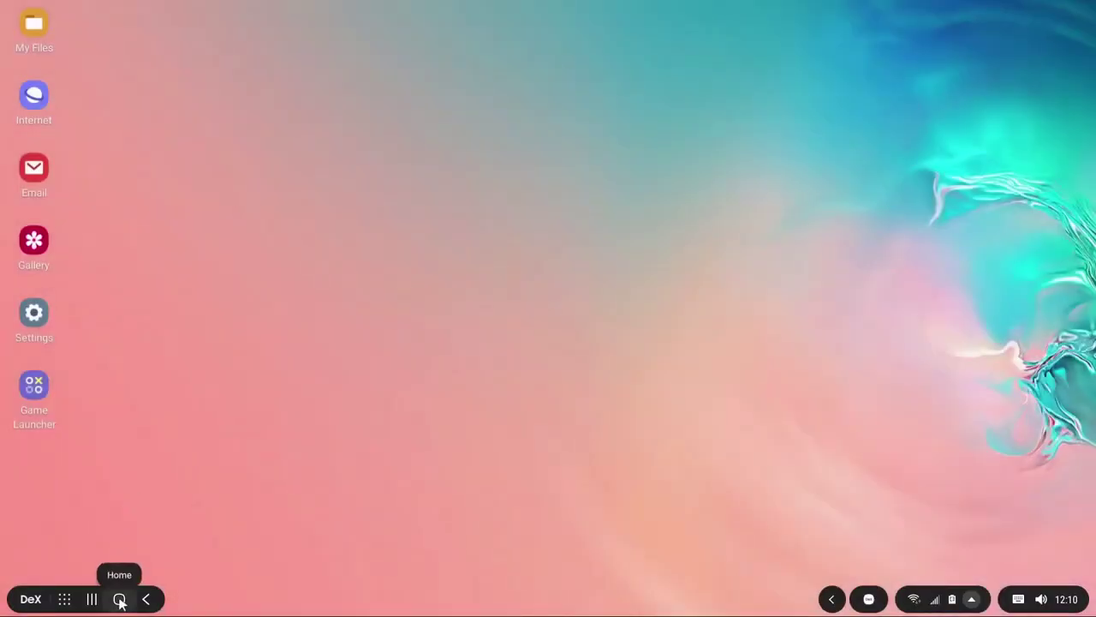
# Step: View the Wi-Fi quick settings, dismiss them, and expand the status area of the DeX taskbar
pyautogui.click(913, 599)
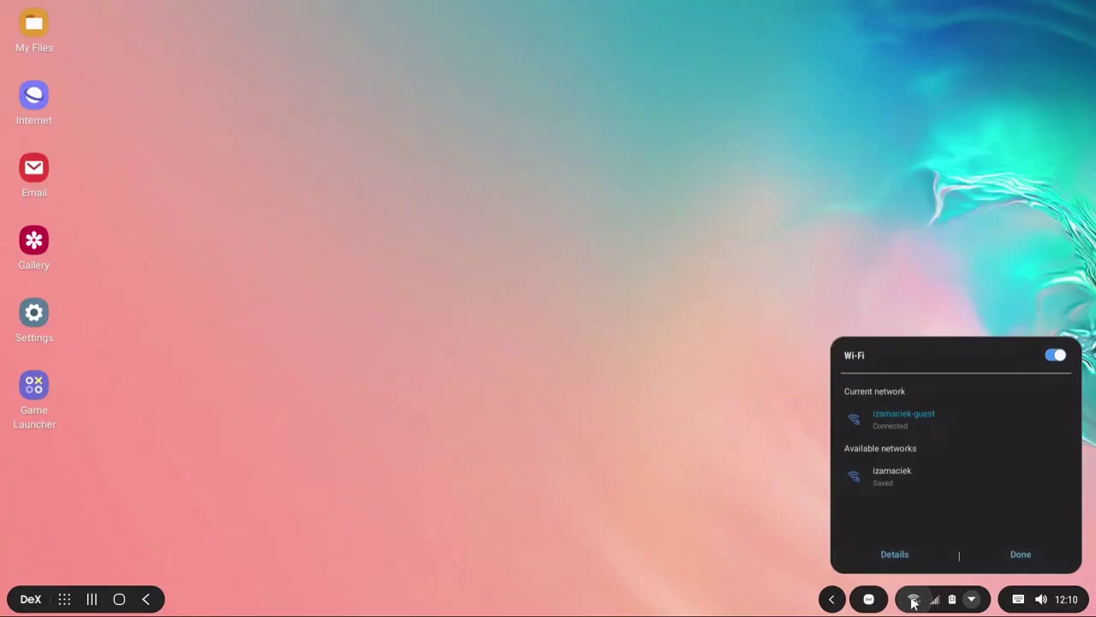
pyautogui.click(972, 600)
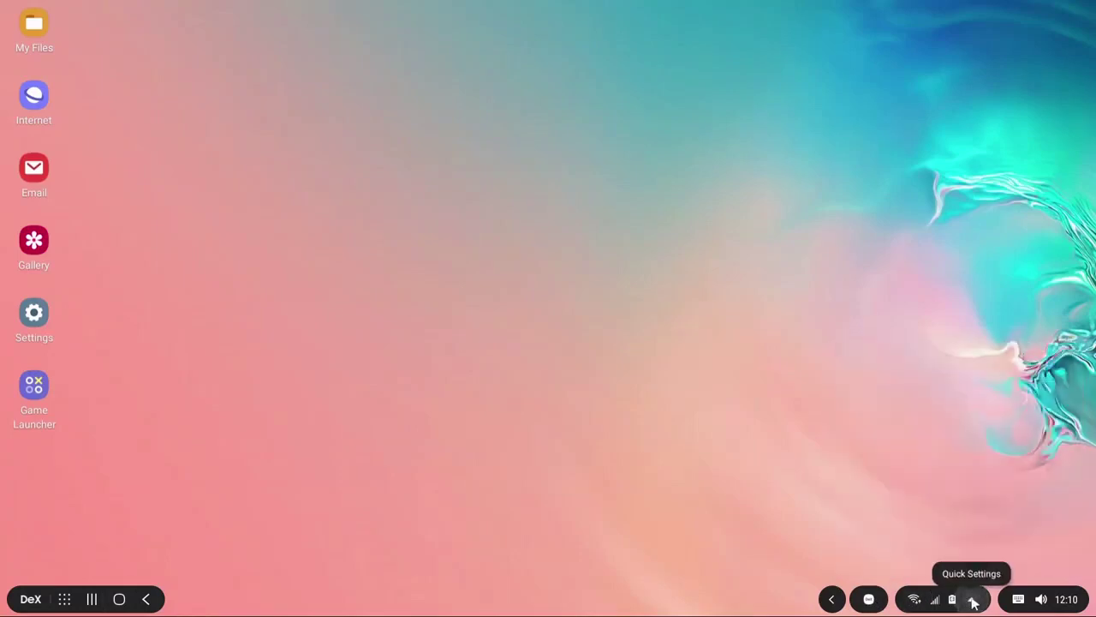
pyautogui.click(973, 601)
pyautogui.click(973, 602)
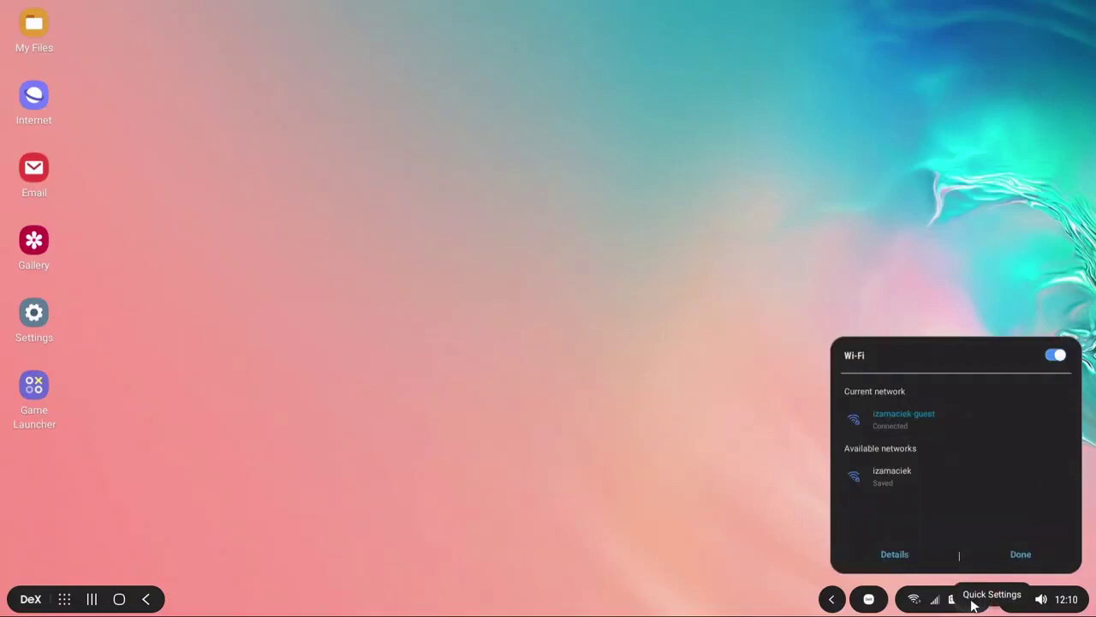
pyautogui.click(973, 602)
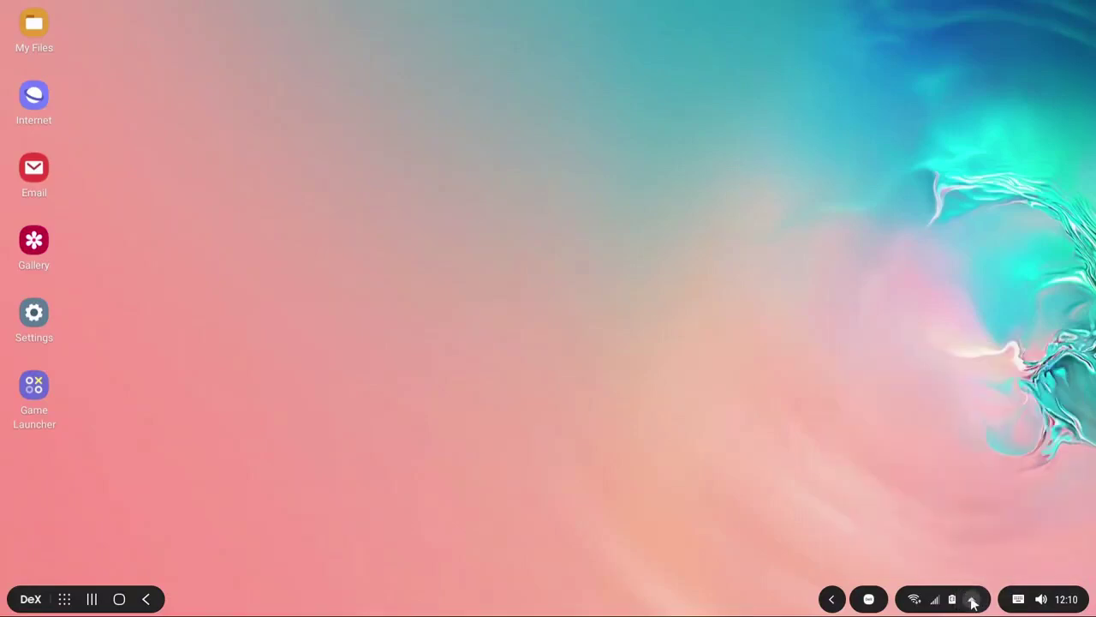
pyautogui.click(830, 599)
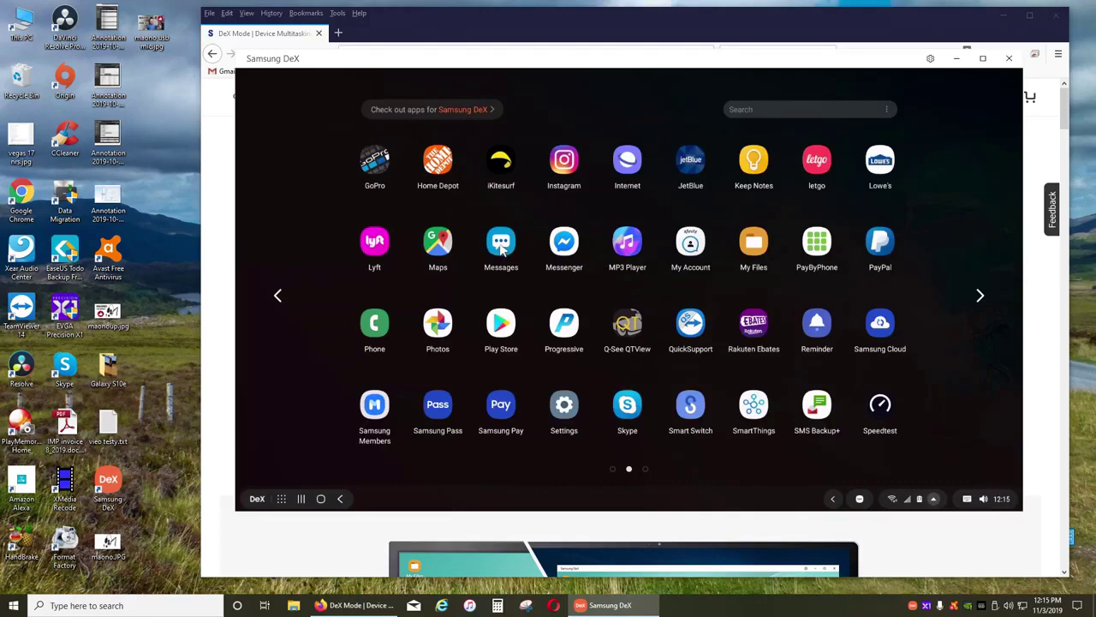
# Step: Open the most recent conversation in Messages and enter "ahalskhdklajshd" as a draft message
pyautogui.click(501, 243)
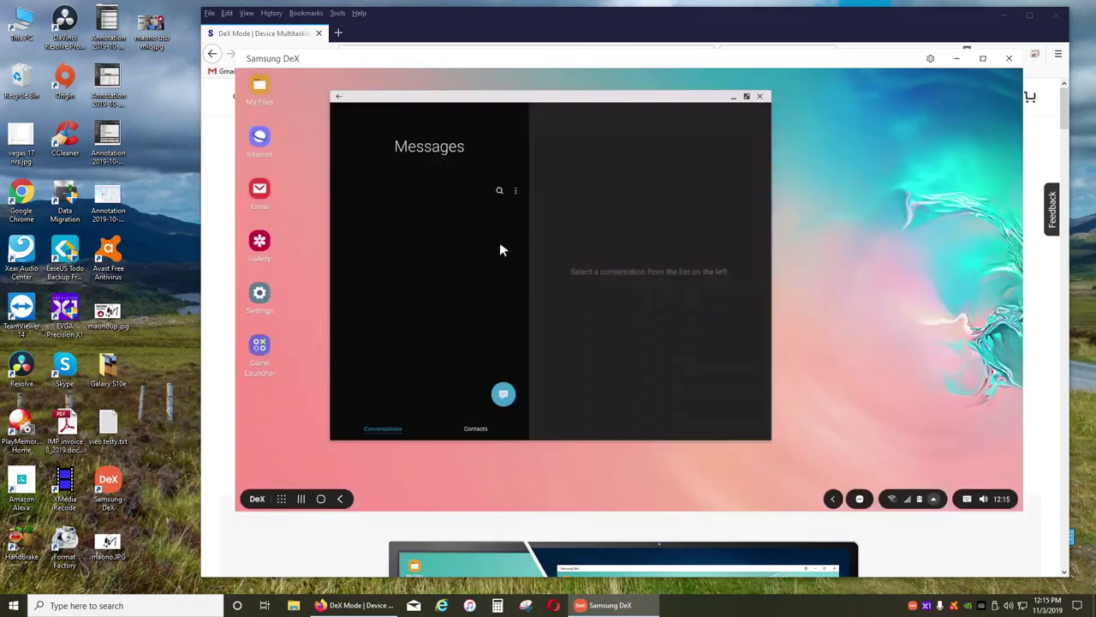
pyautogui.click(408, 222)
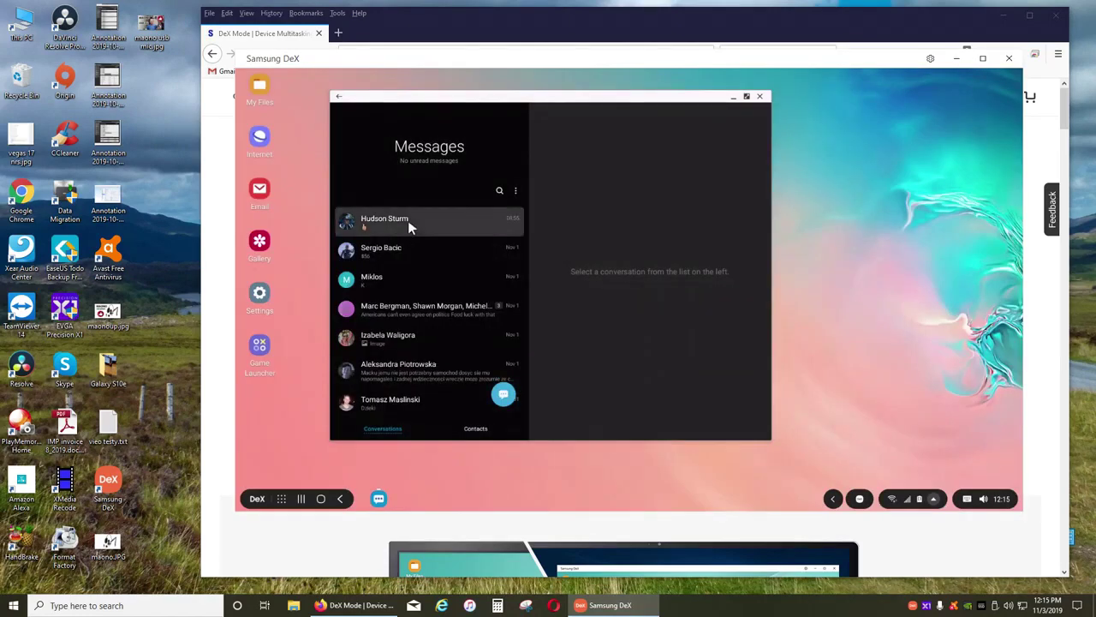
pyautogui.click(670, 424)
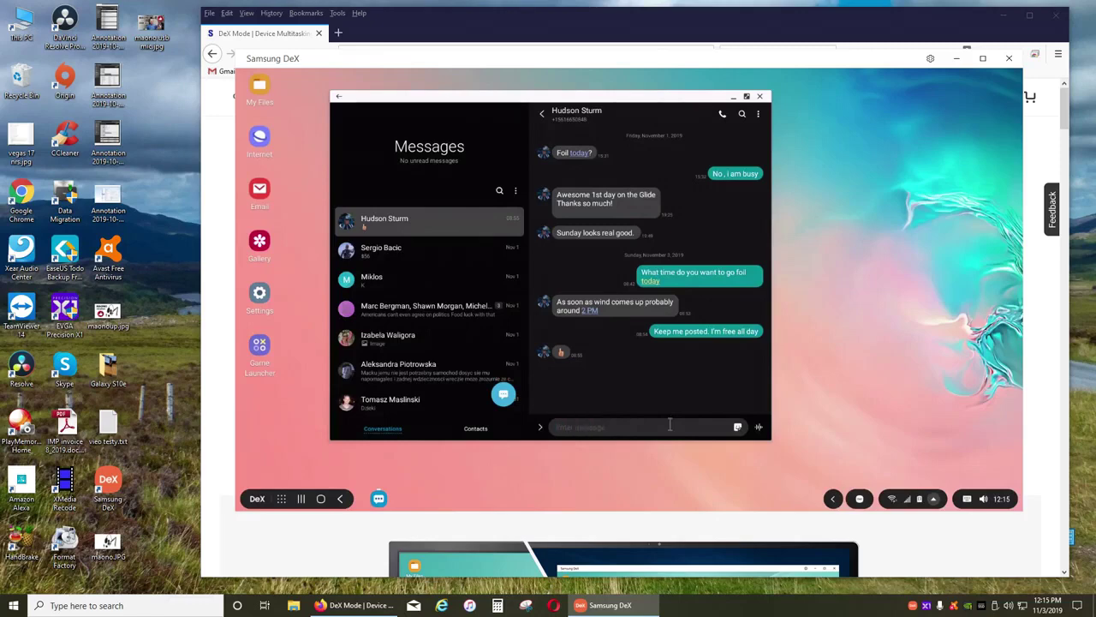
pyautogui.write('ahalskhdklajshd')
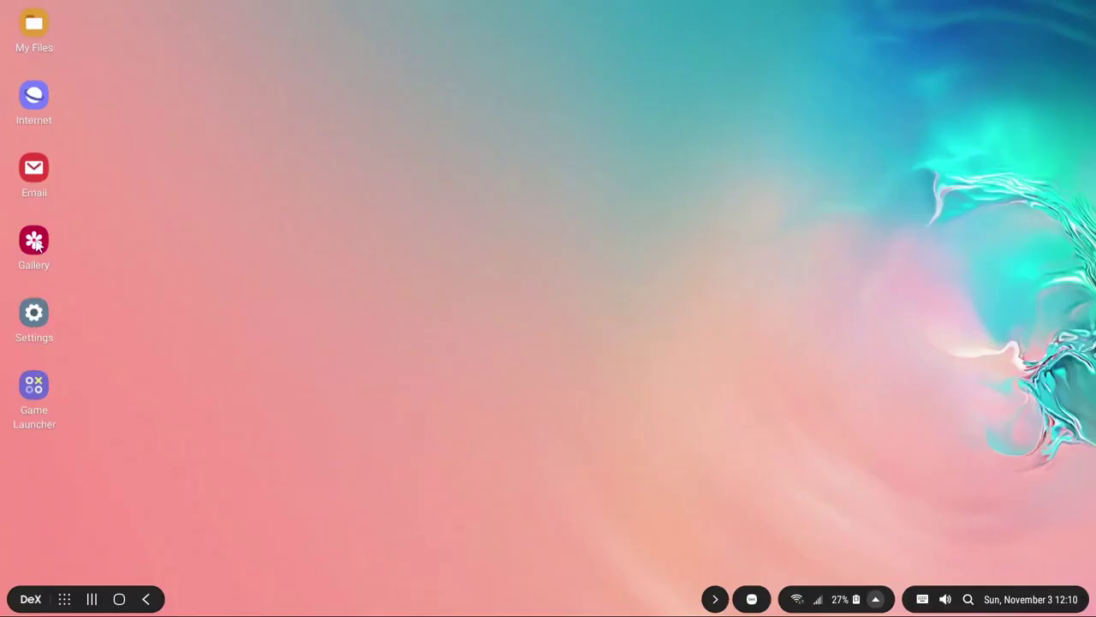
# Step: Open the Camera album in Gallery and view its 0:27 video
pyautogui.doubleClick(35, 243)
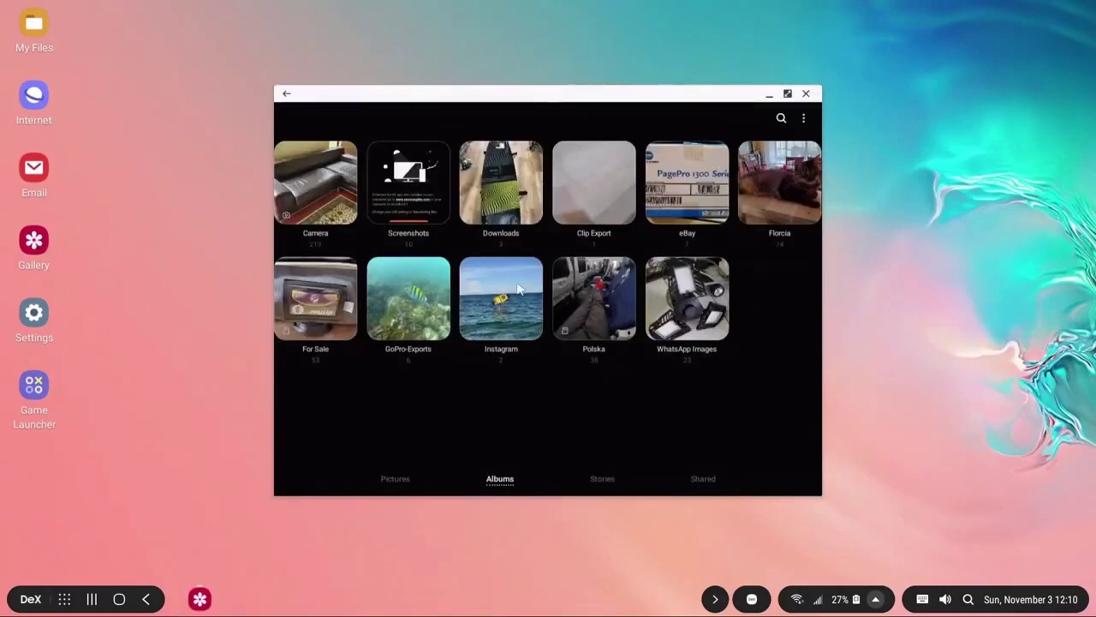
pyautogui.click(300, 174)
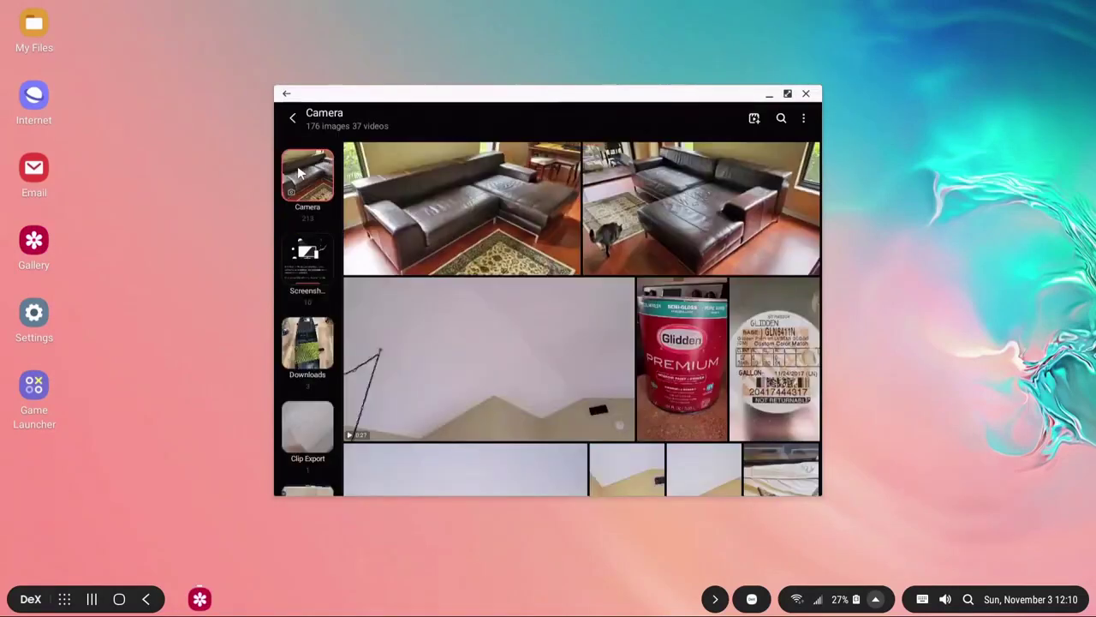
pyautogui.click(407, 384)
pyautogui.click(541, 418)
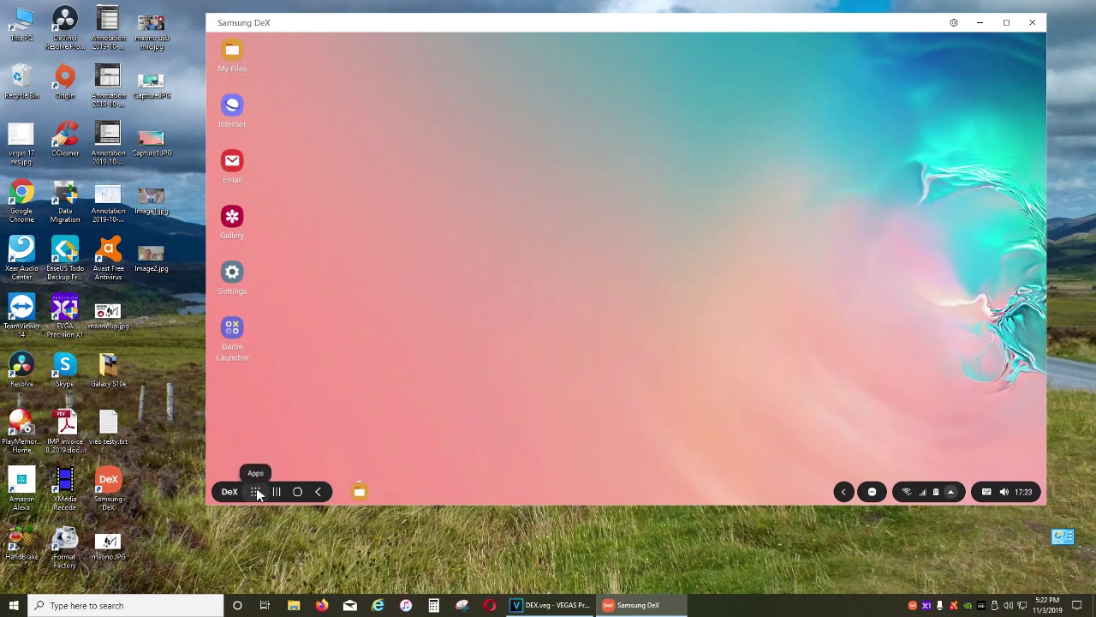
# Step: Open the Camera app from the app list, set it to Video mode and switch between the phone's cameras
pyautogui.click(256, 492)
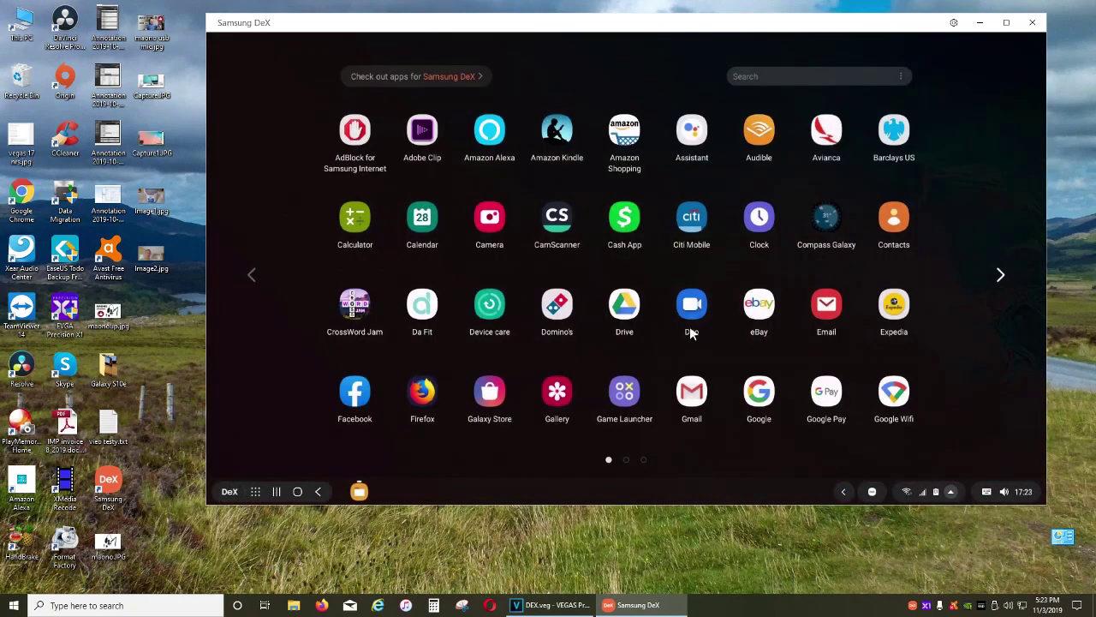
pyautogui.click(489, 217)
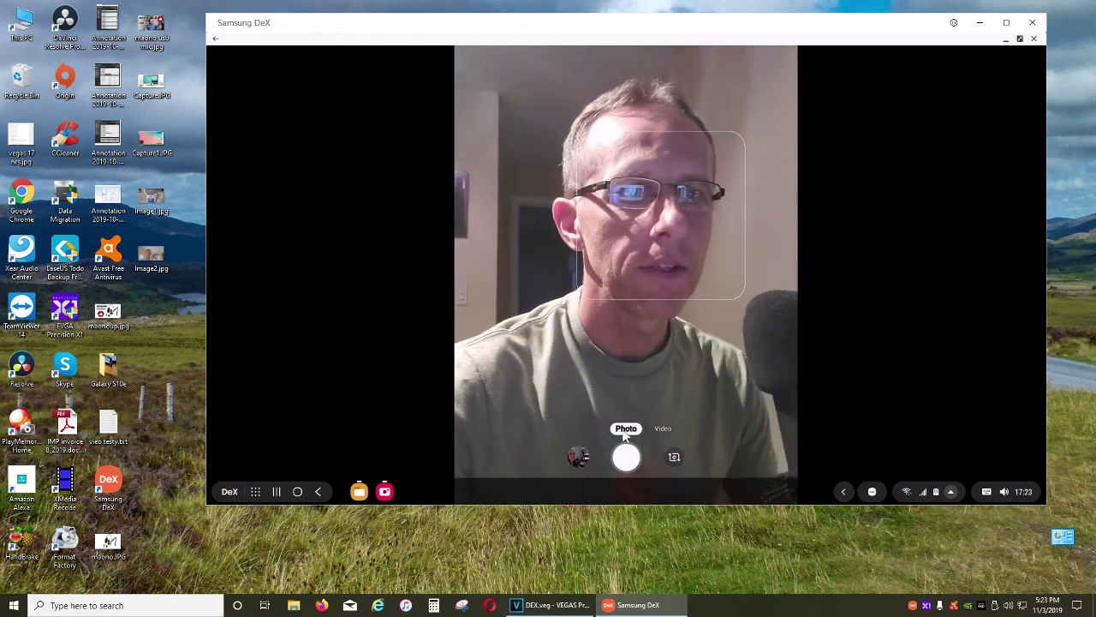
pyautogui.click(663, 428)
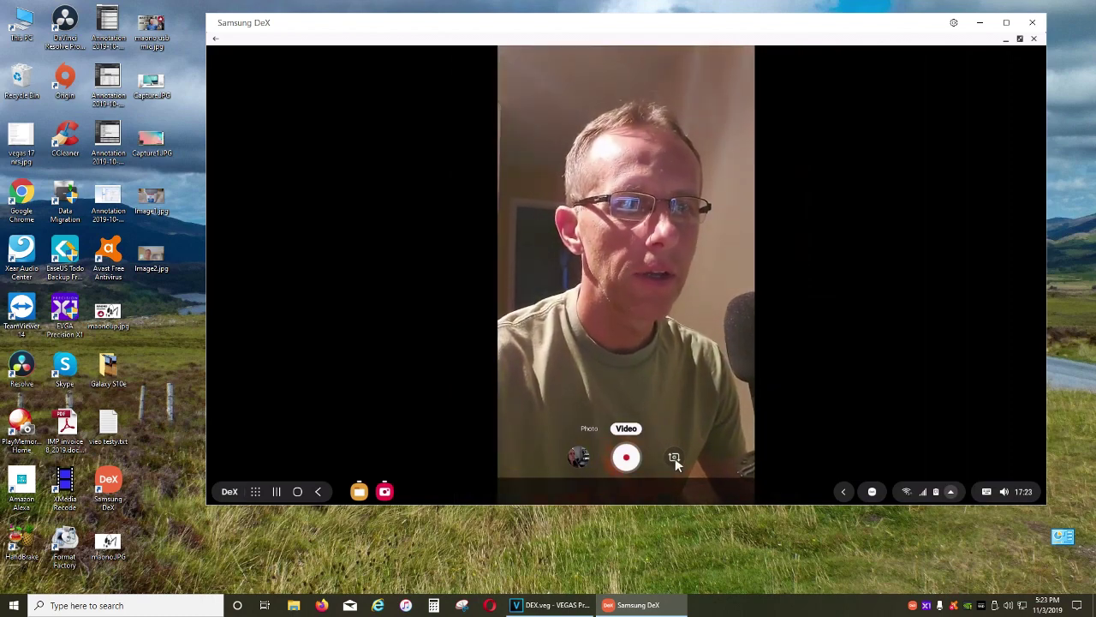
pyautogui.click(675, 458)
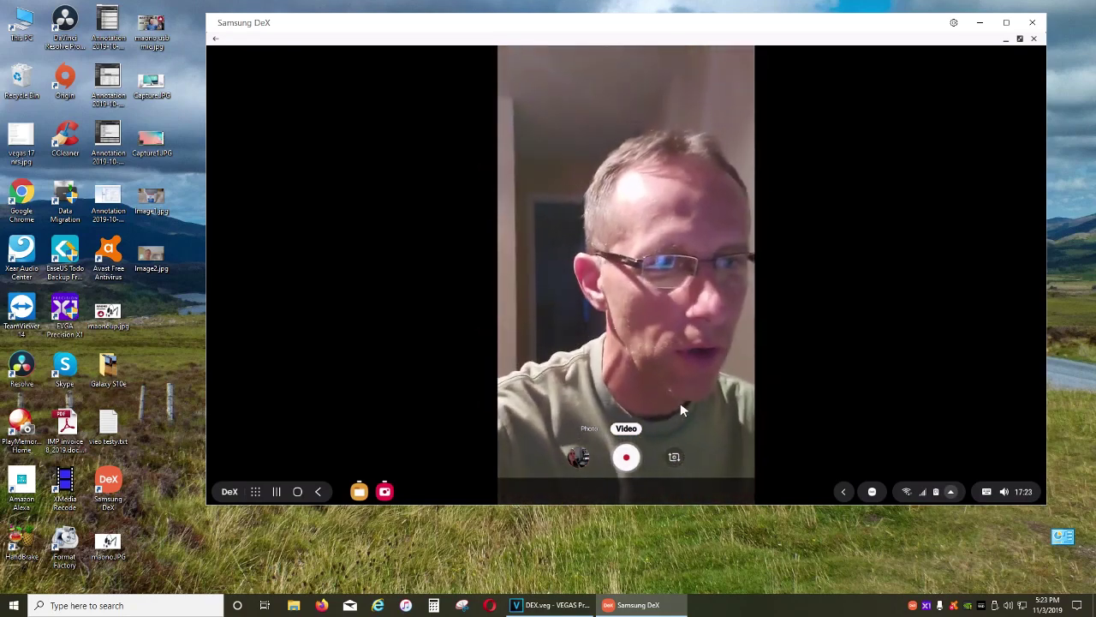
# Step: Close the Camera app using its taskbar entry
pyautogui.rightClick(385, 492)
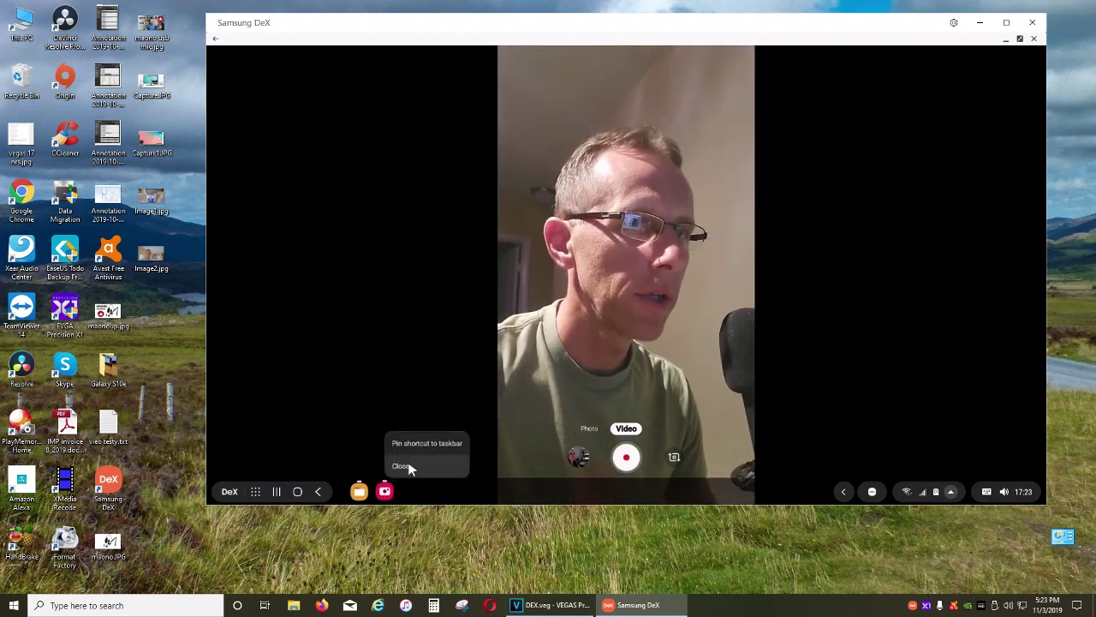
pyautogui.click(403, 466)
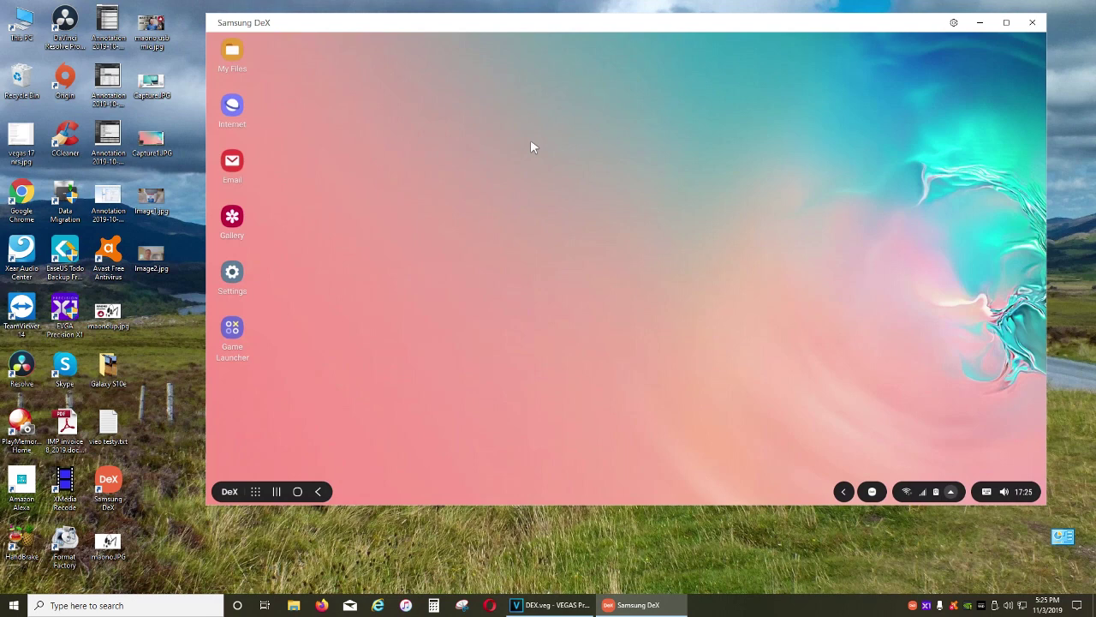
# Step: Open the Camera folder under Videos in My Files and copy its first MP4 onto empty space on the Windows desktop
pyautogui.doubleClick(231, 53)
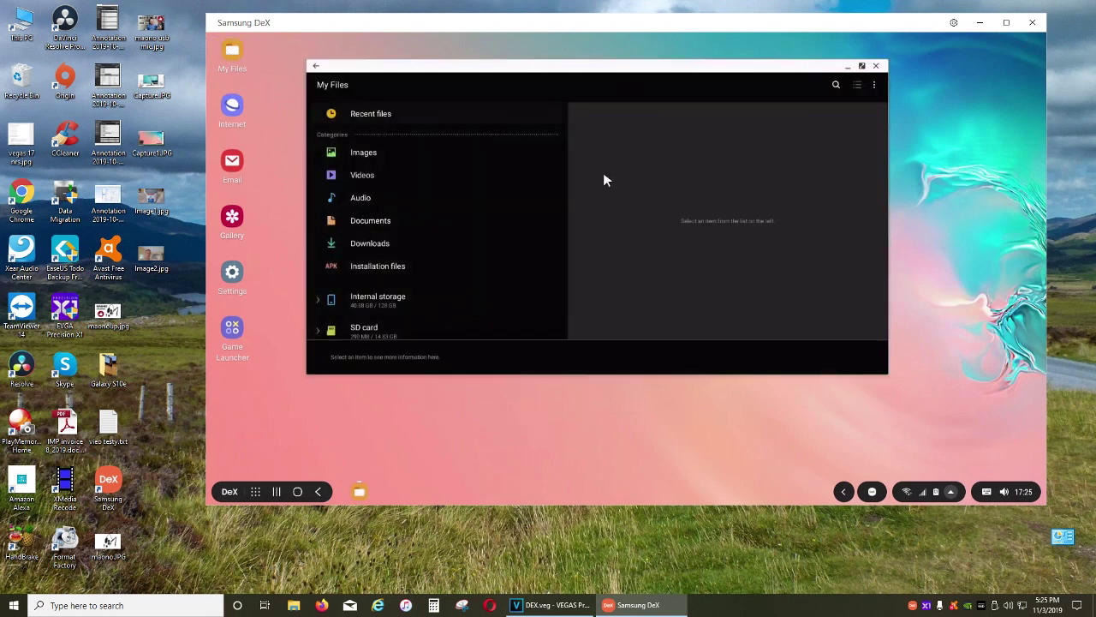
pyautogui.click(373, 175)
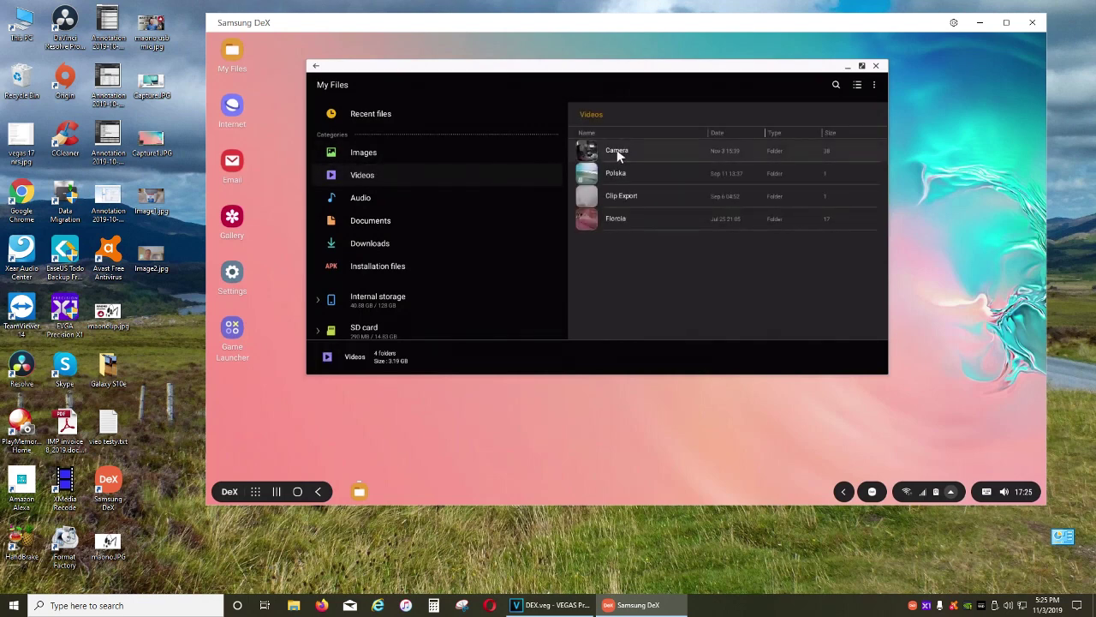
pyautogui.click(621, 151)
pyautogui.moveTo(621, 152); pyautogui.dragTo(652, 154)
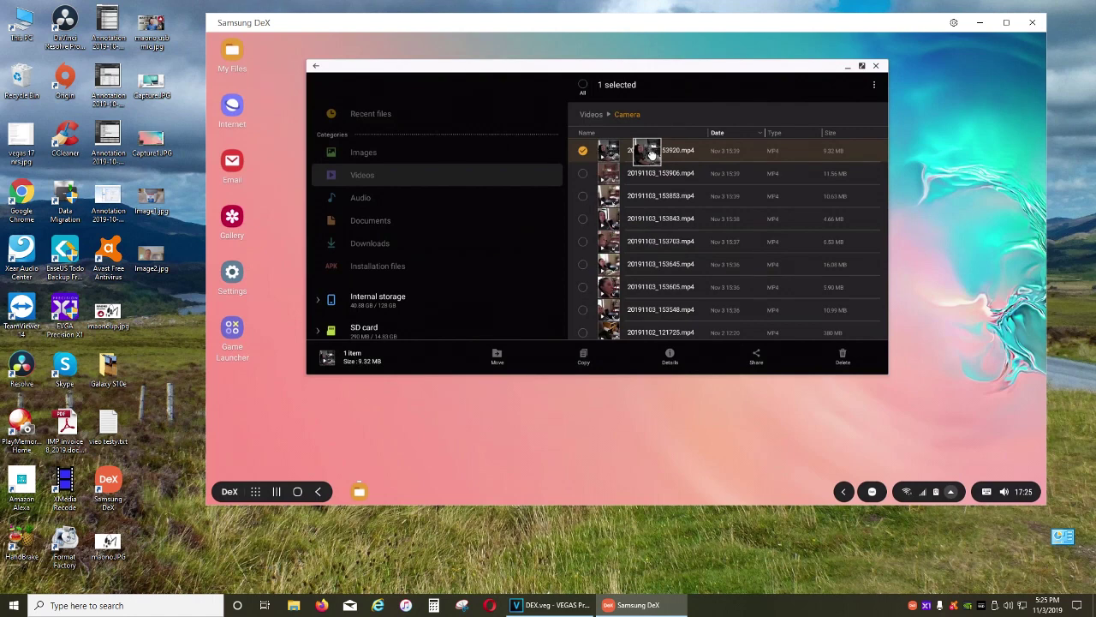
pyautogui.moveTo(652, 153); pyautogui.dragTo(135, 326)
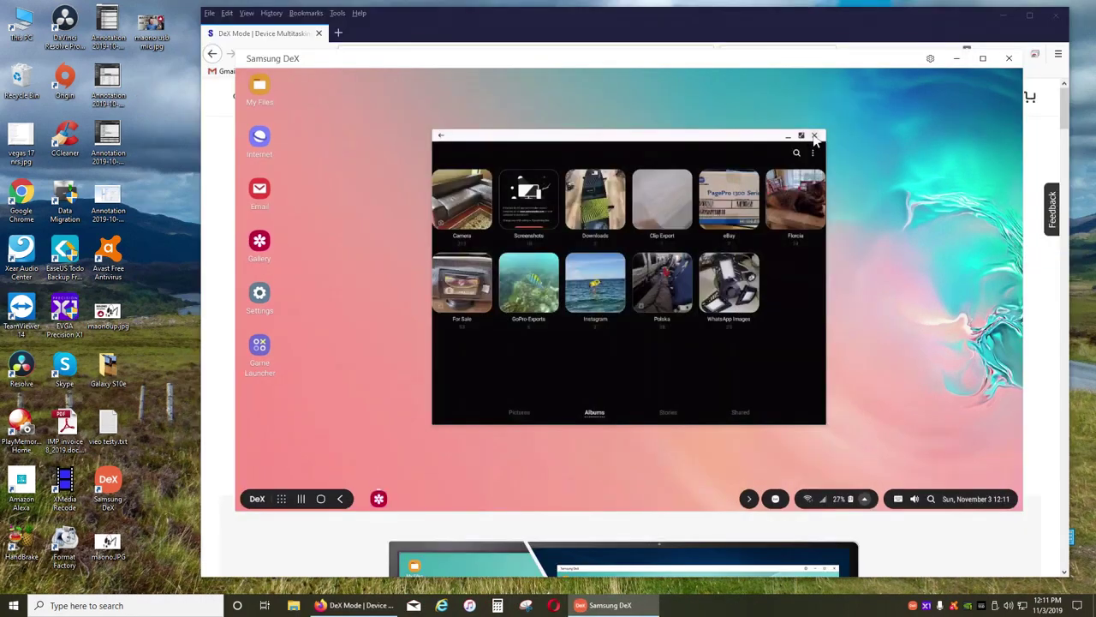
# Step: Close the Gallery window, then open the phone's Settings and browse its categories down to Device care
pyautogui.click(815, 136)
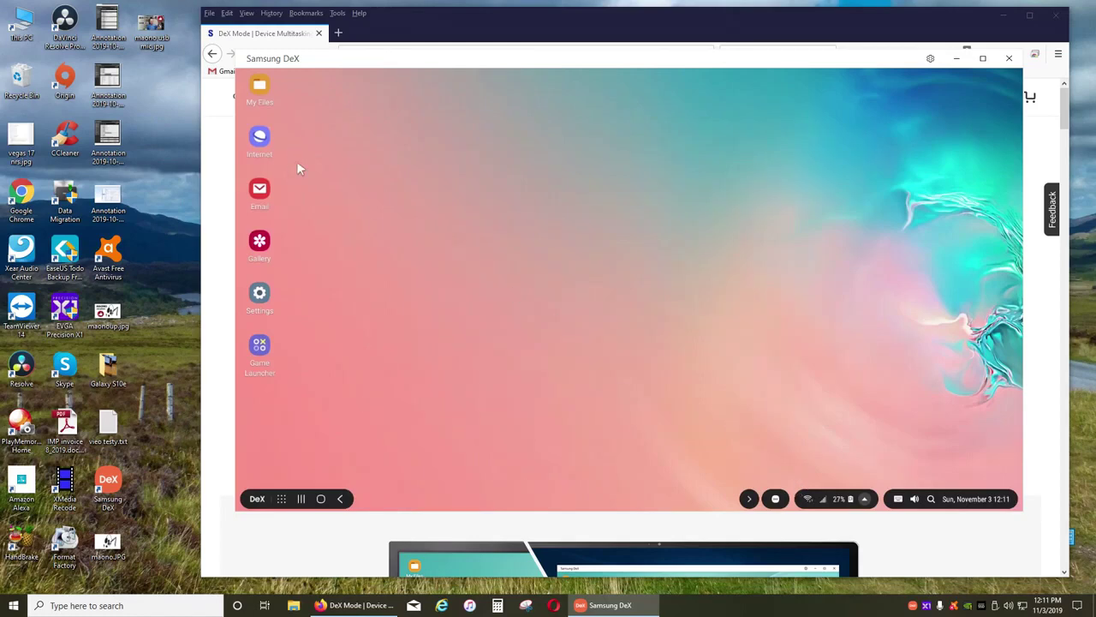
pyautogui.doubleClick(259, 292)
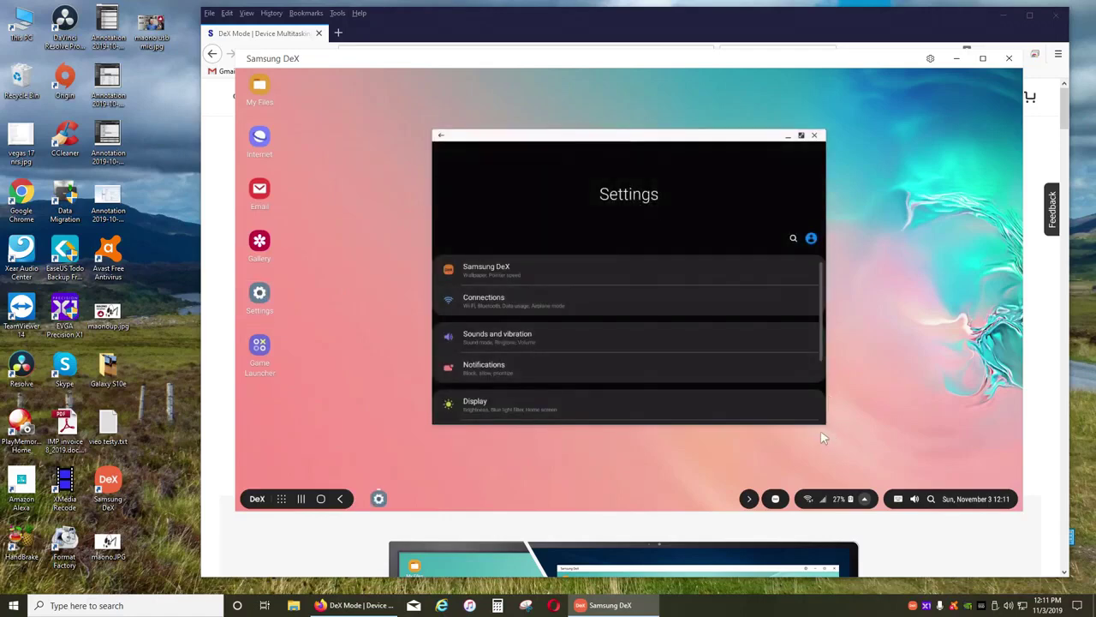
pyautogui.scroll(-5, 821, 347)
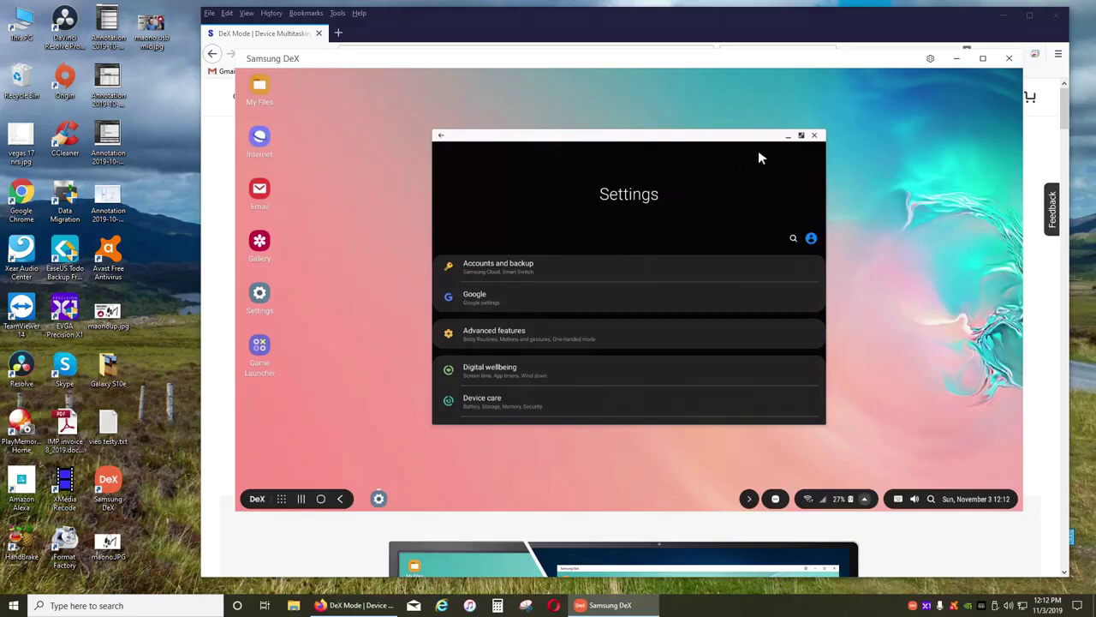
# Step: Move the Settings window down to the lower edge of the DeX desktop so it extends partly beyond it
pyautogui.moveTo(668, 140); pyautogui.dragTo(759, 375)
pyautogui.moveTo(718, 244); pyautogui.dragTo(646, 91)
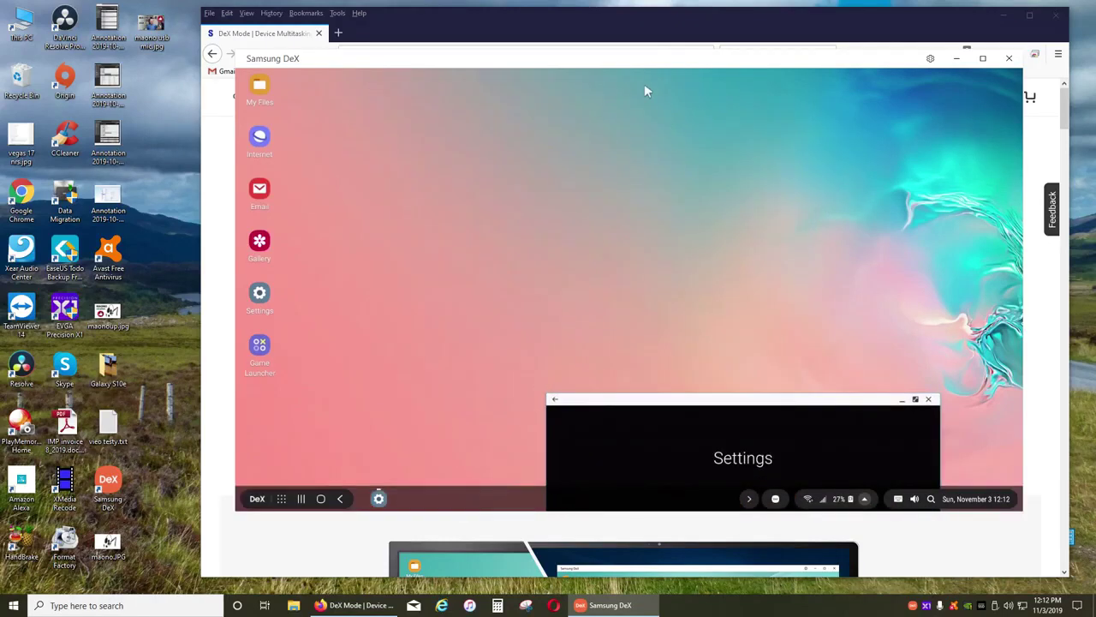